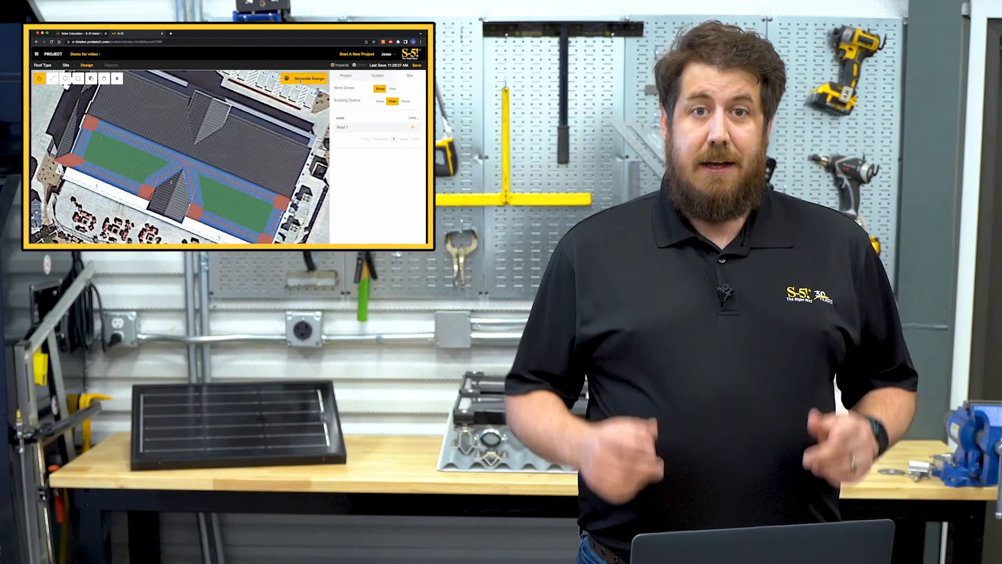
# - Generate the solar module design for Roof 1
pyautogui.click(301, 79)
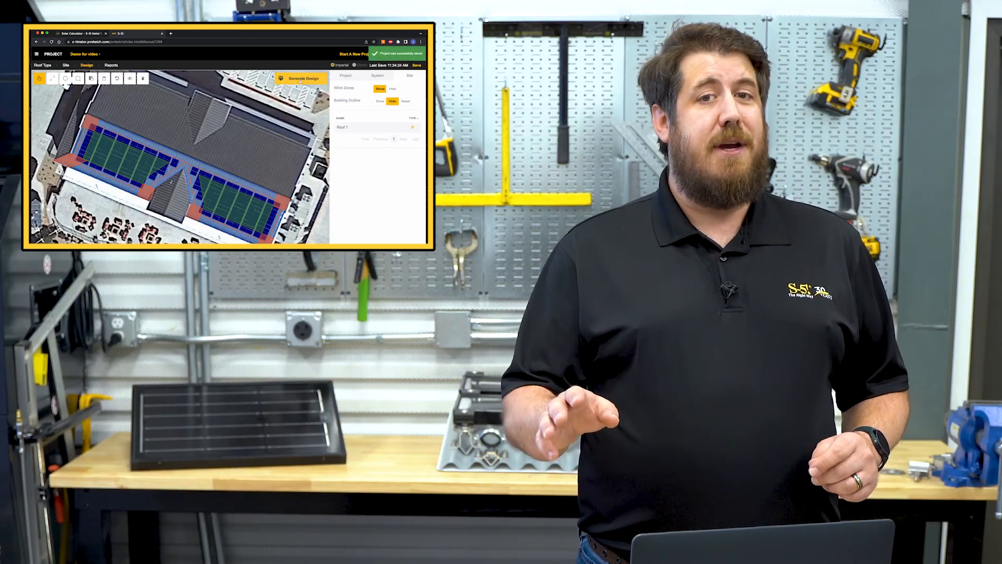
pyautogui.scroll(3, 256, 231)
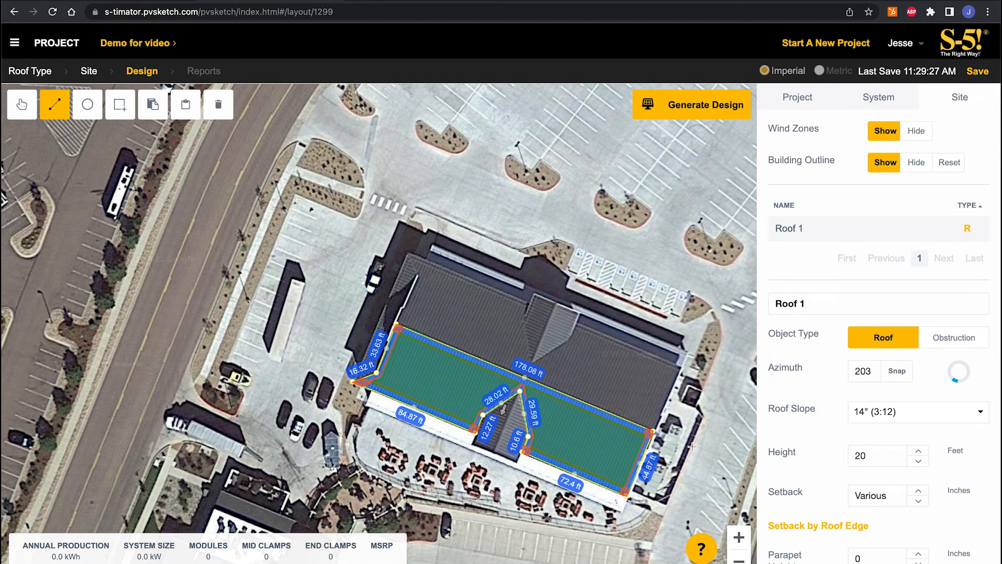
# - Extend the building outline from Roof 1's ridge over the other roof half, following its far eave and around the rear dormer
pyautogui.press('Escape')
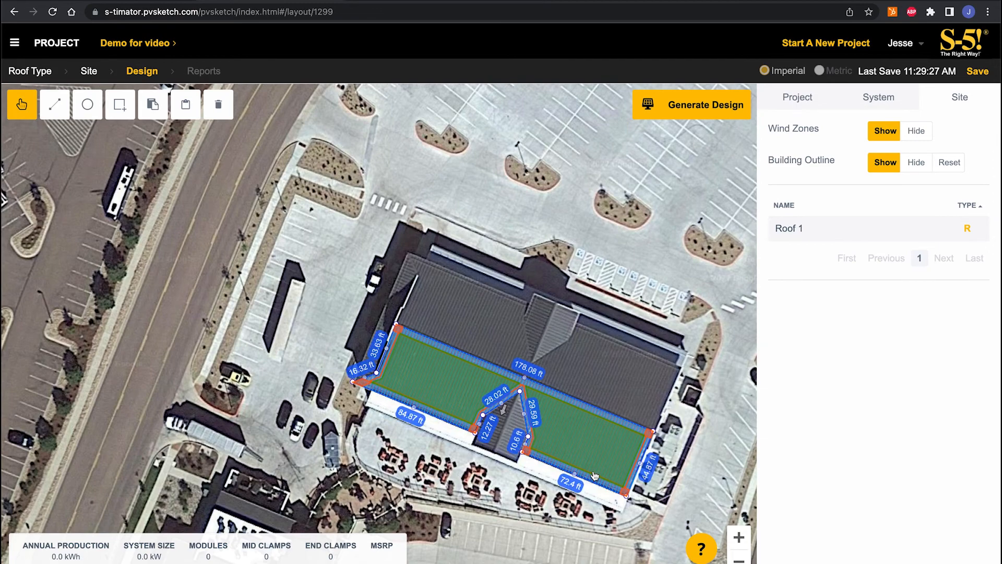
pyautogui.scroll(5, 595, 470)
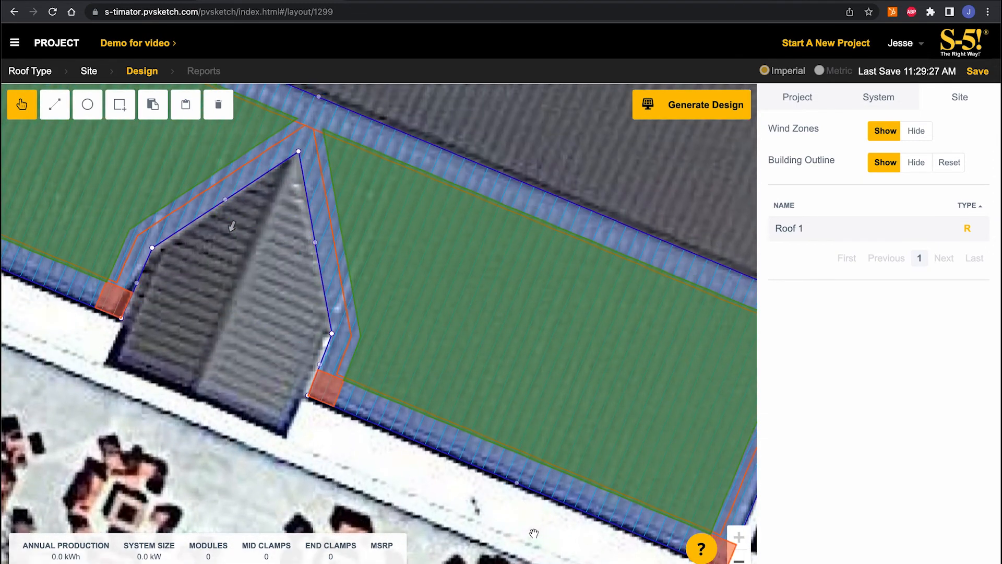
pyautogui.scroll(-5, 534, 533)
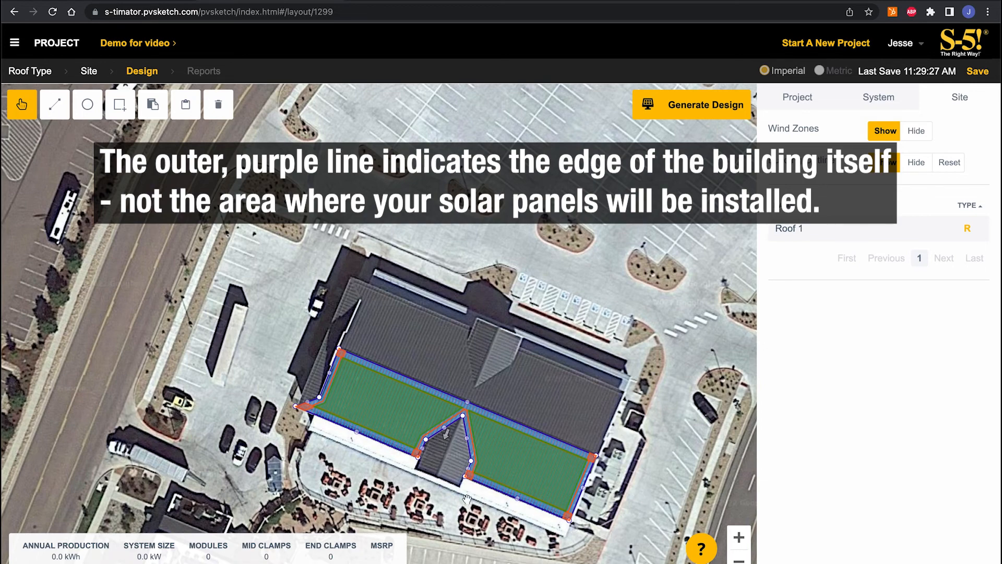
pyautogui.scroll(1, 536, 512)
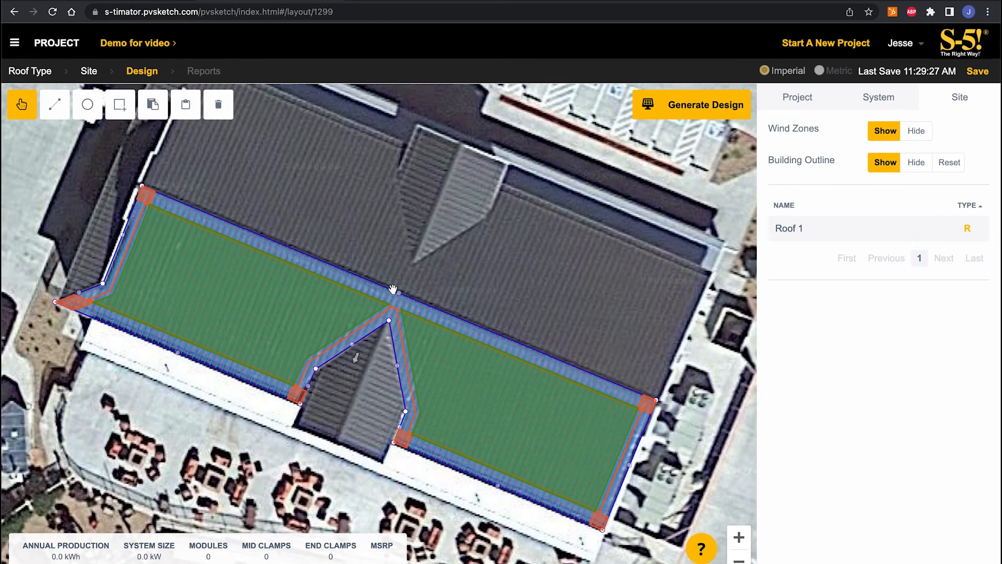
pyautogui.moveTo(402, 296); pyautogui.dragTo(640, 264)
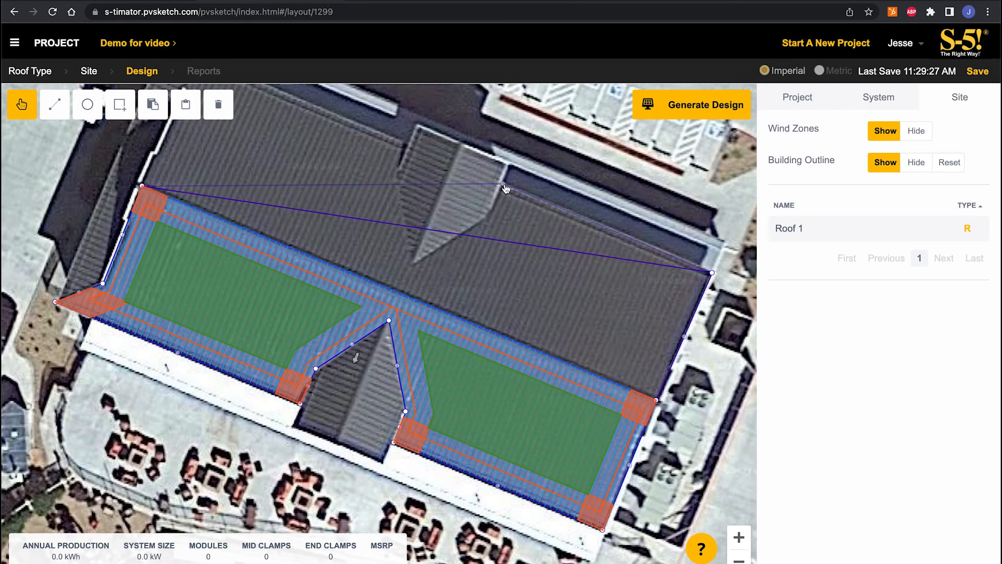
pyautogui.moveTo(506, 189); pyautogui.dragTo(504, 186)
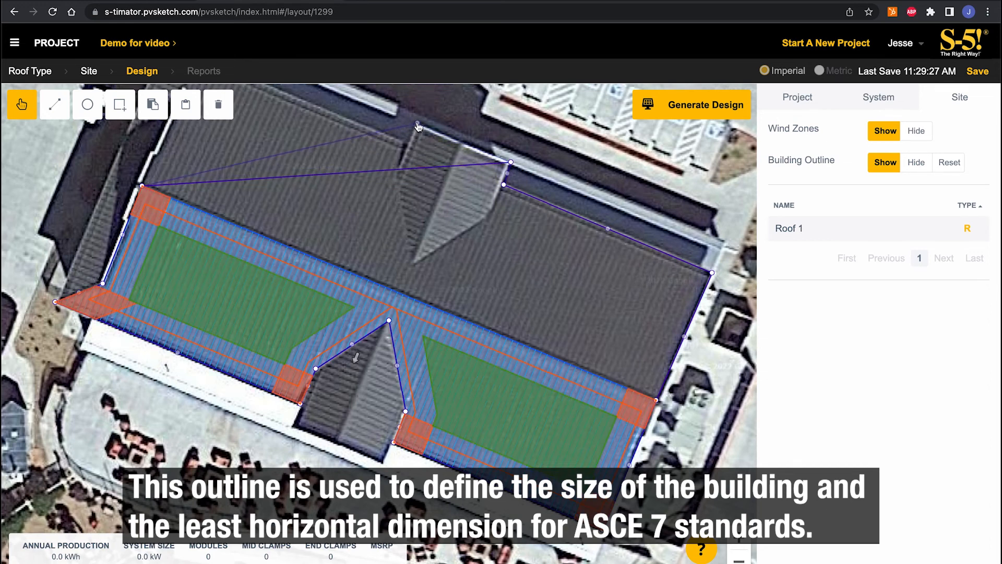
pyautogui.moveTo(413, 166); pyautogui.dragTo(444, 202)
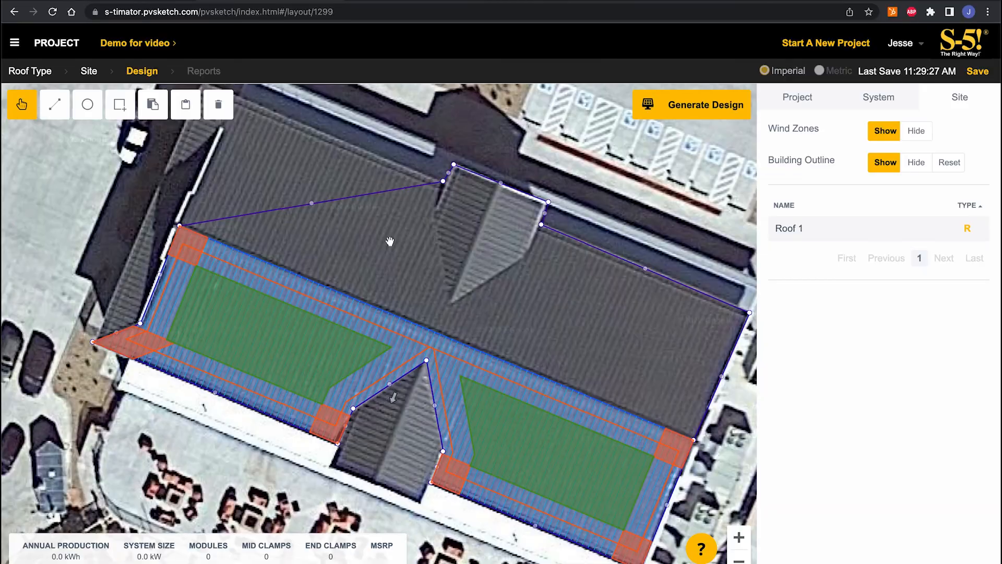
# - Fit the building outline to the far street-side corner and along the gable-end edge down to Roof 1's eave corner
pyautogui.moveTo(390, 256); pyautogui.dragTo(434, 341)
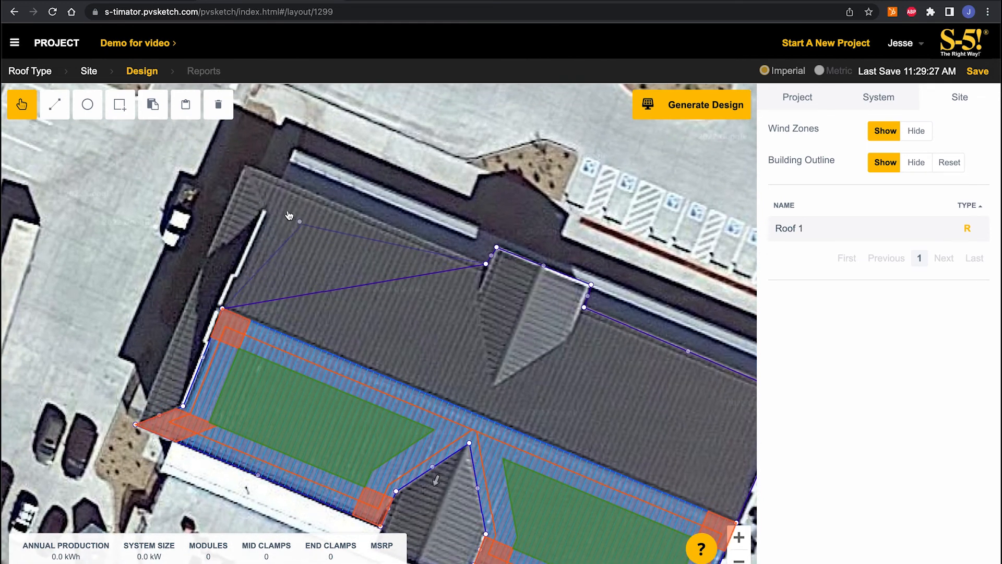
pyautogui.moveTo(246, 171); pyautogui.dragTo(245, 166)
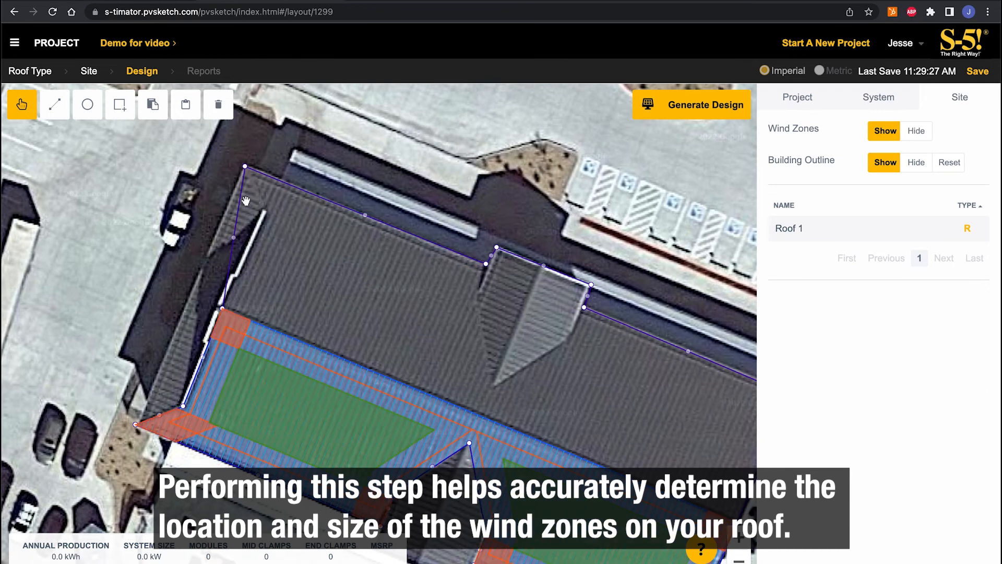
pyautogui.click(213, 240)
pyautogui.moveTo(181, 318); pyautogui.dragTo(182, 315)
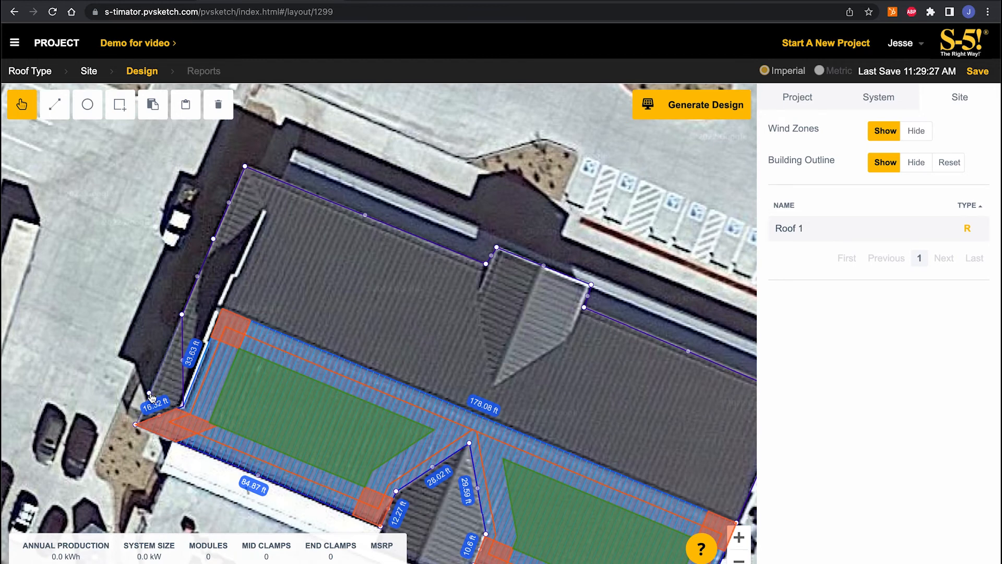
pyautogui.click(150, 393)
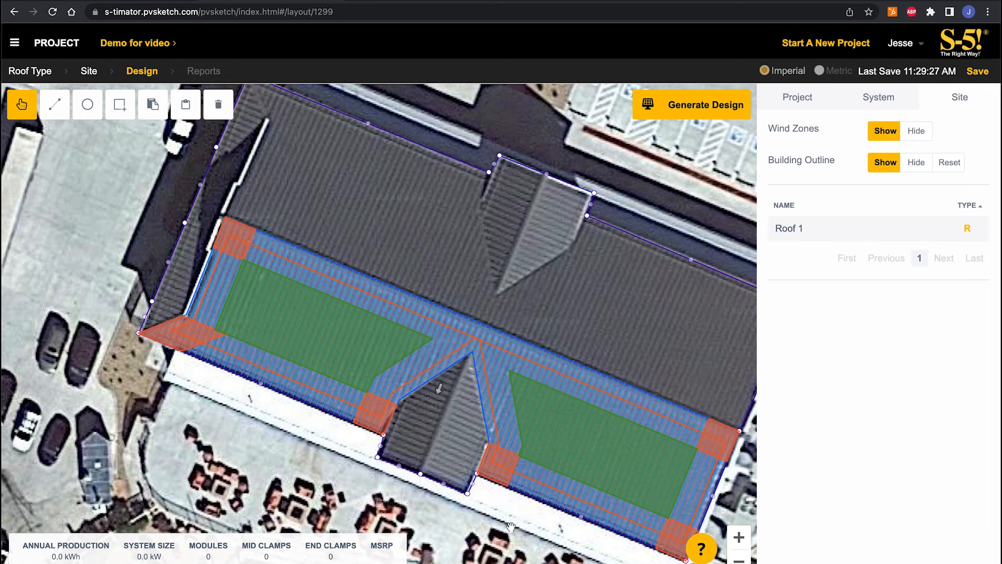
# - Toggle the wind zones off and on again, and hide the building outline
pyautogui.moveTo(510, 531); pyautogui.dragTo(434, 553)
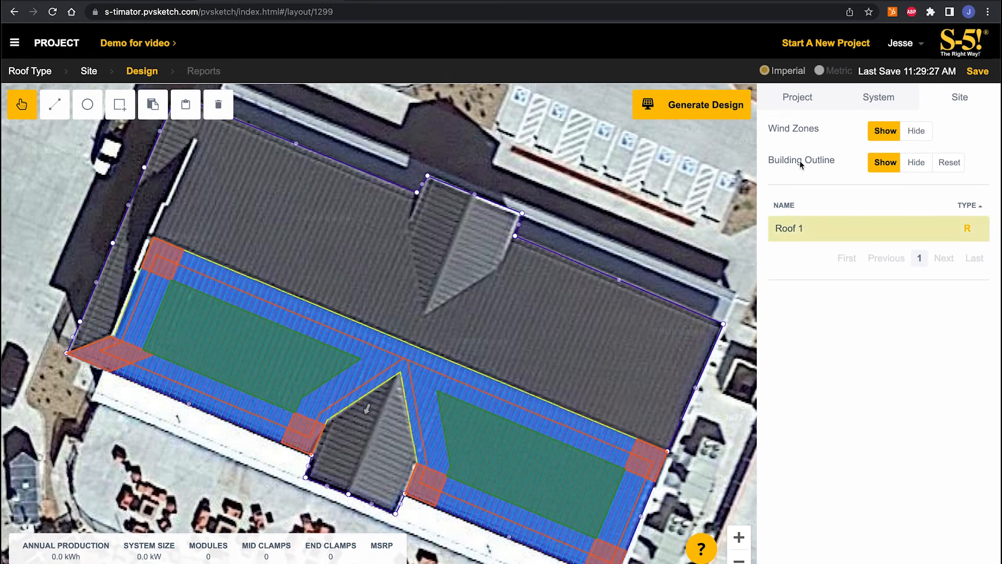
pyautogui.click(915, 137)
pyautogui.click(884, 136)
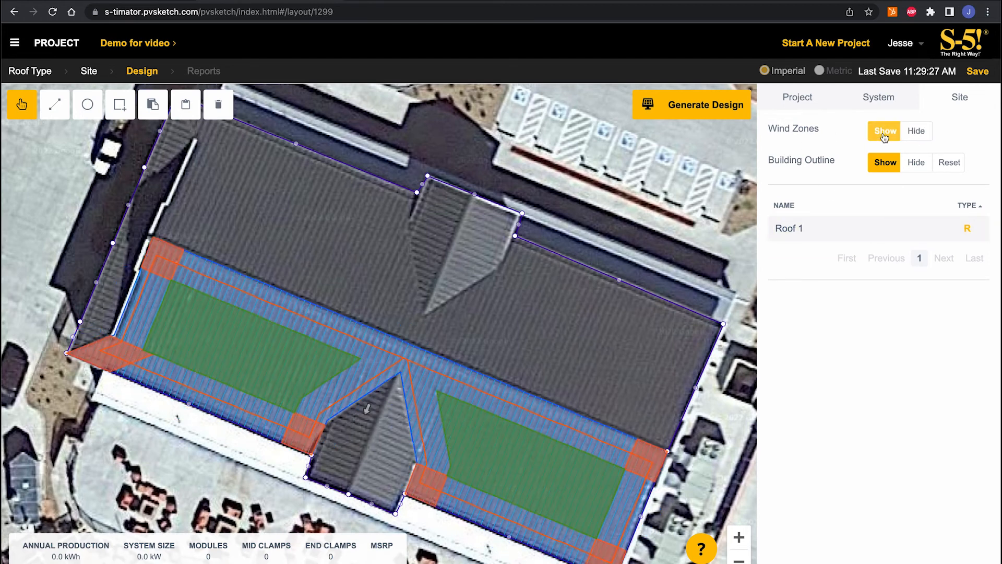
pyautogui.click(918, 167)
pyautogui.moveTo(536, 297); pyautogui.dragTo(524, 256)
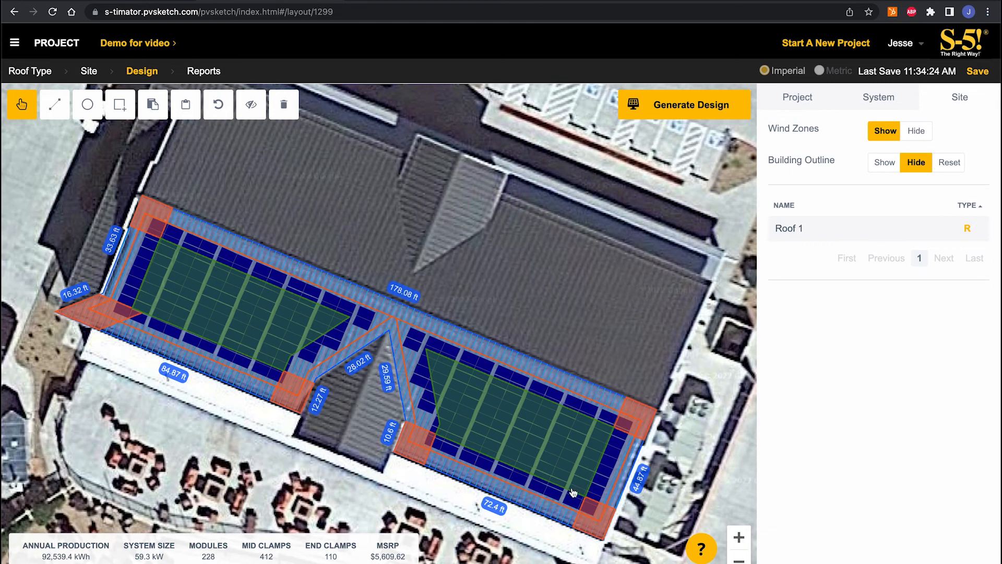
# - Set the system's layout preference to Full Coverage for all roofs and accept removal of the current designs
pyautogui.scroll(1, 573, 492)
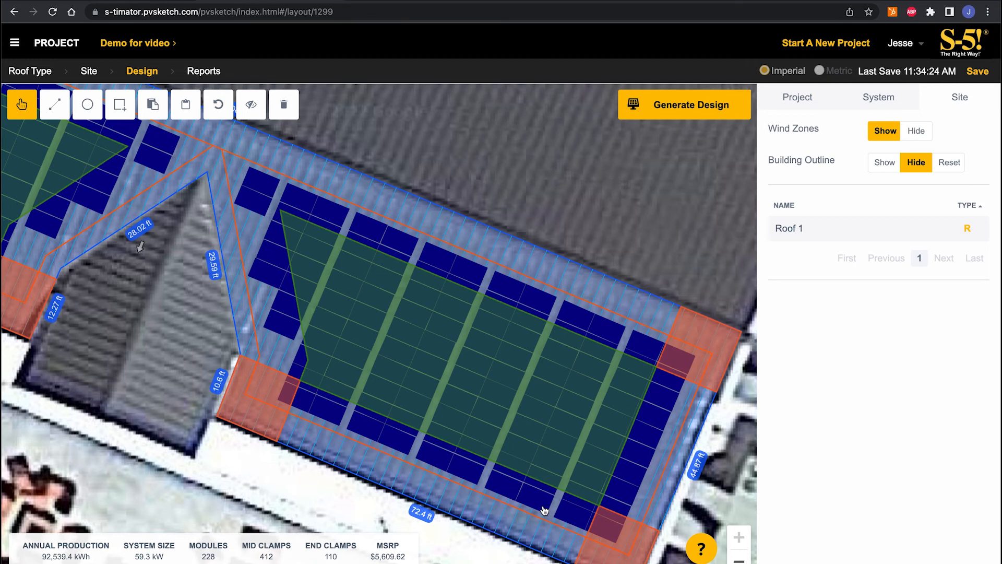
pyautogui.click(877, 94)
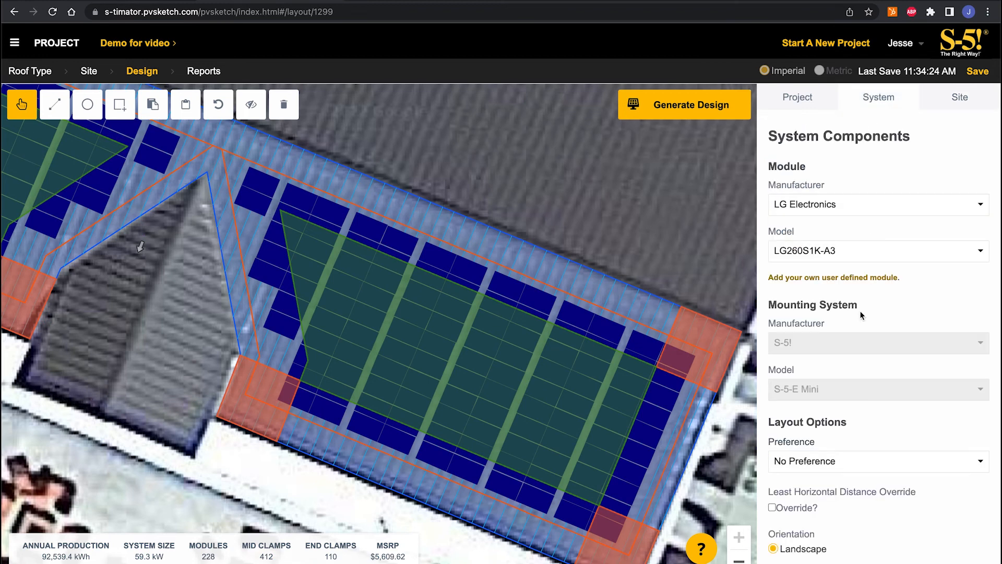
pyautogui.scroll(-3, 861, 315)
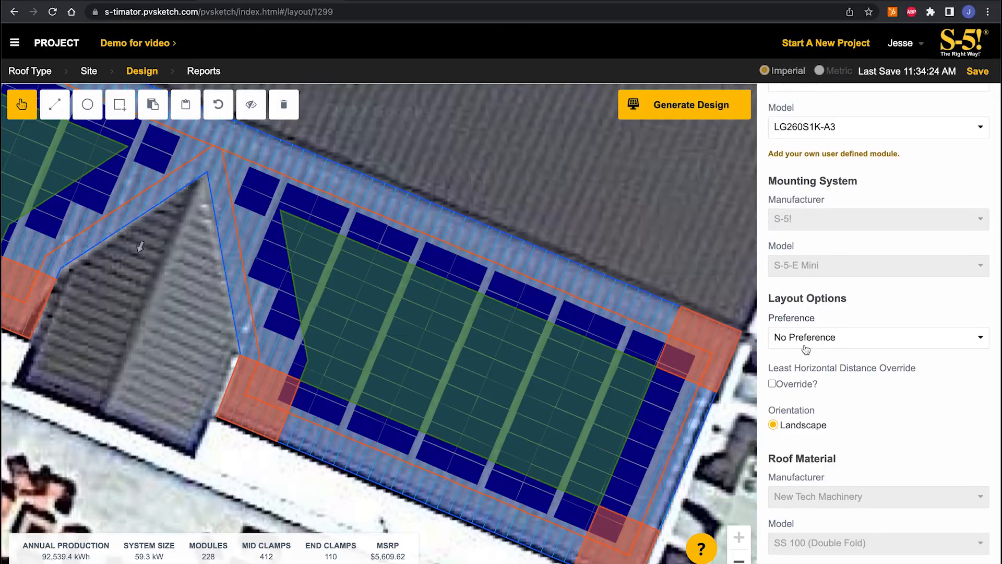
pyautogui.click(806, 349)
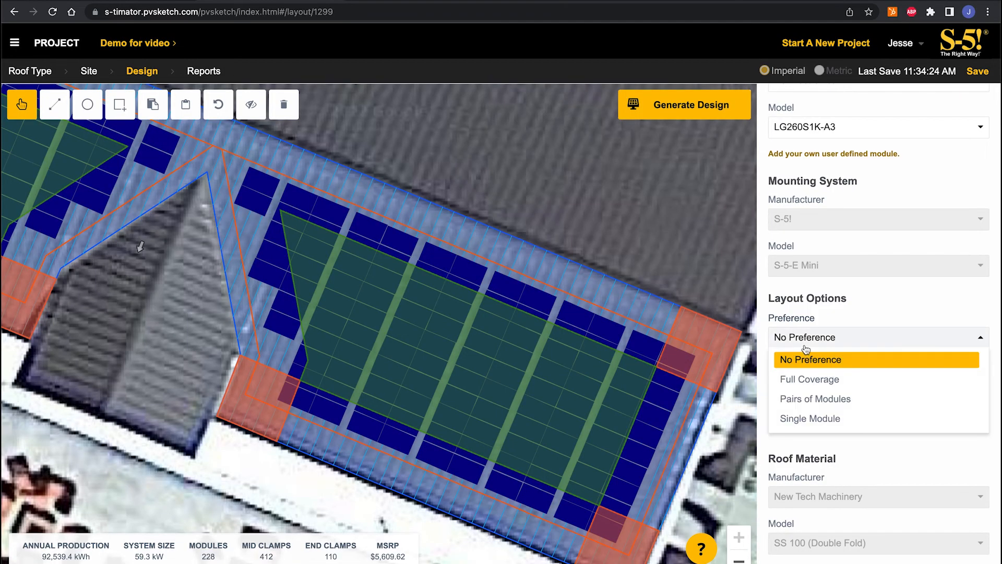
pyautogui.click(812, 379)
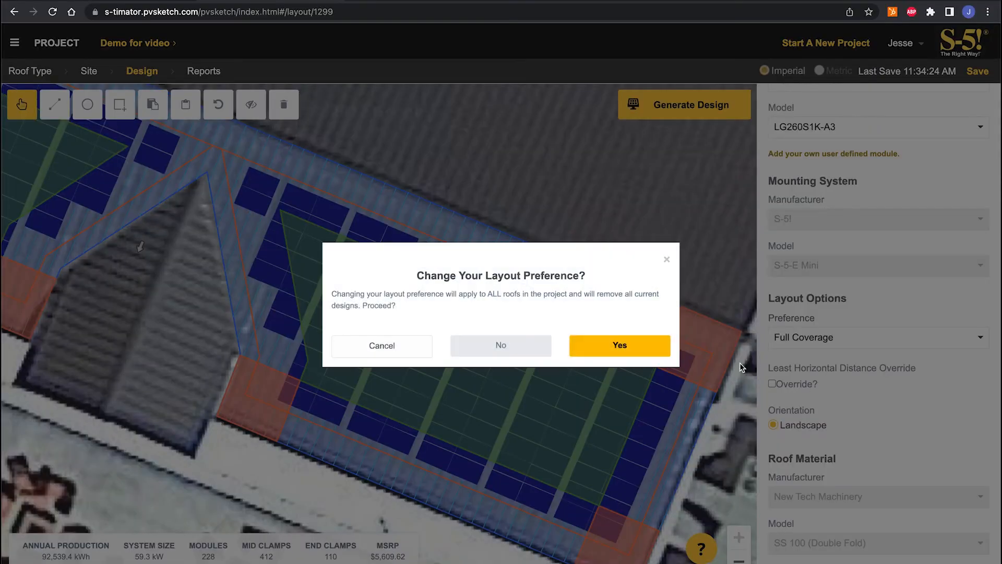
pyautogui.click(597, 355)
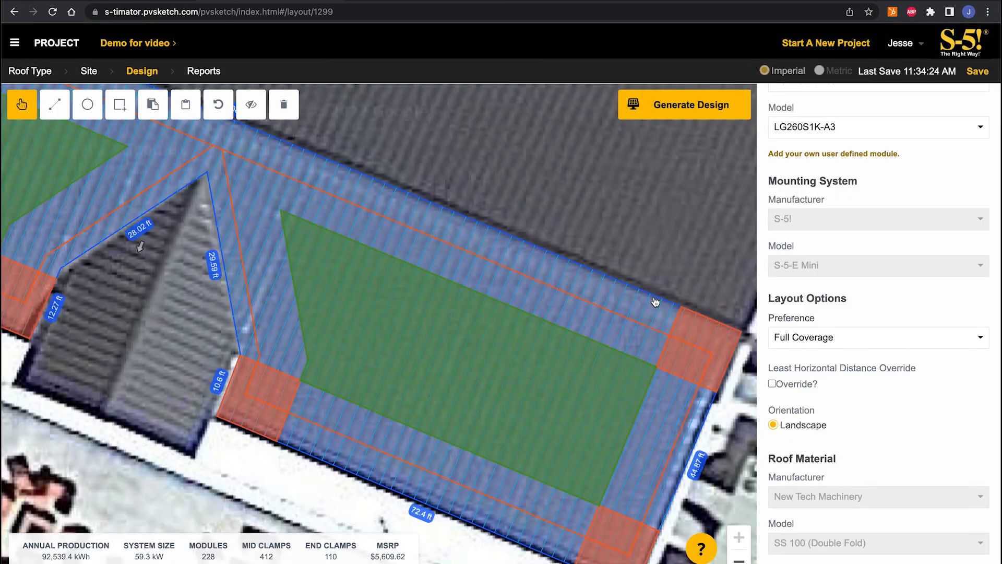
# - Generate the roof design with the Full Coverage layout
pyautogui.scroll(-3, 656, 301)
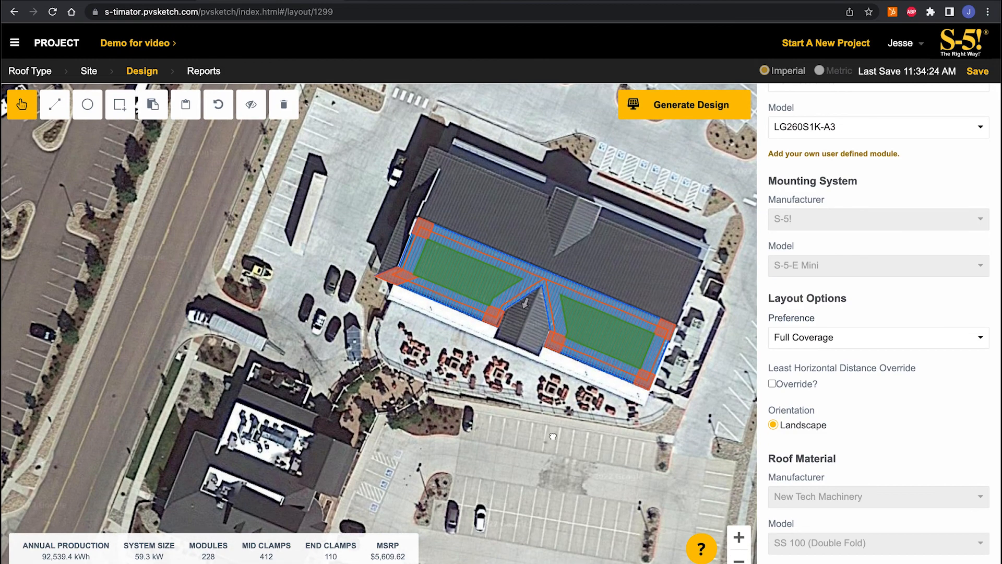
pyautogui.scroll(2, 688, 472)
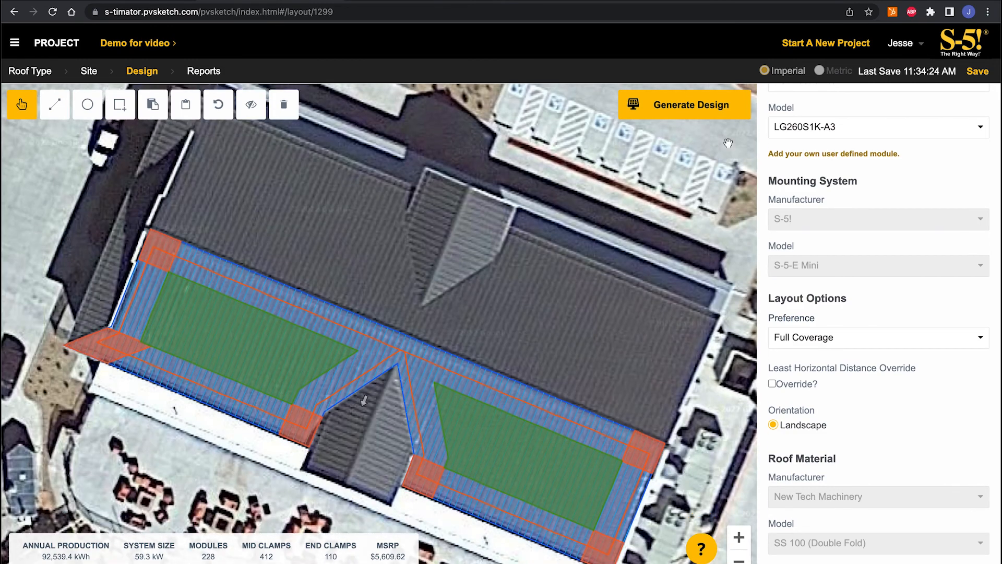
pyautogui.click(730, 112)
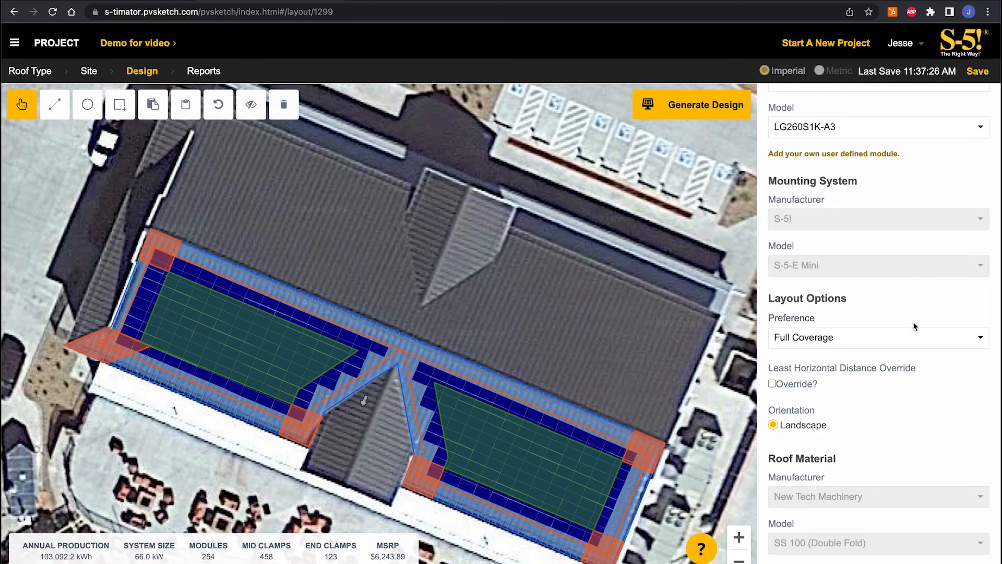
# - Change the layout preference to Pairs of Modules, accept removal of the current design, and generate the design again
pyautogui.click(907, 342)
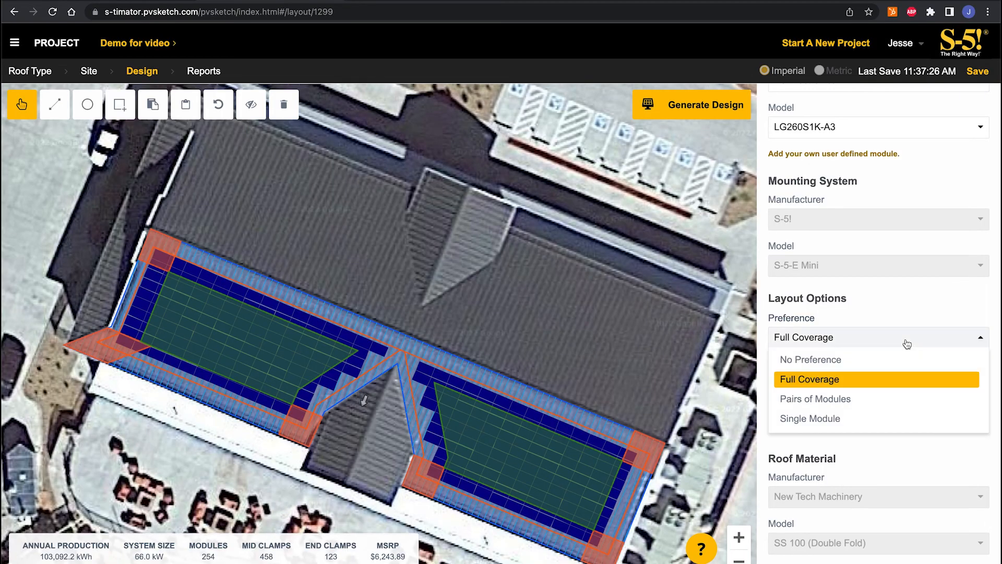
pyautogui.click(841, 400)
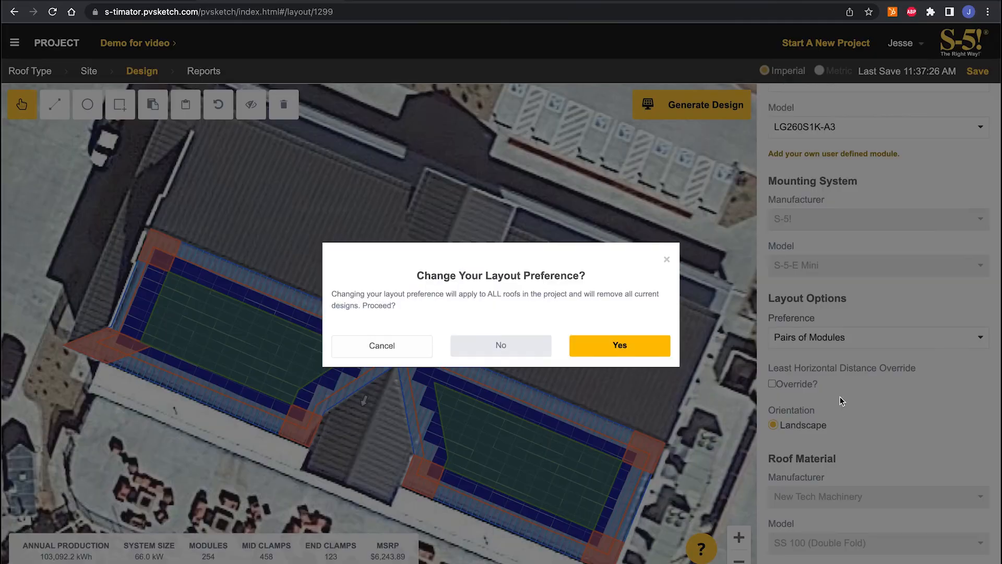
pyautogui.click(615, 342)
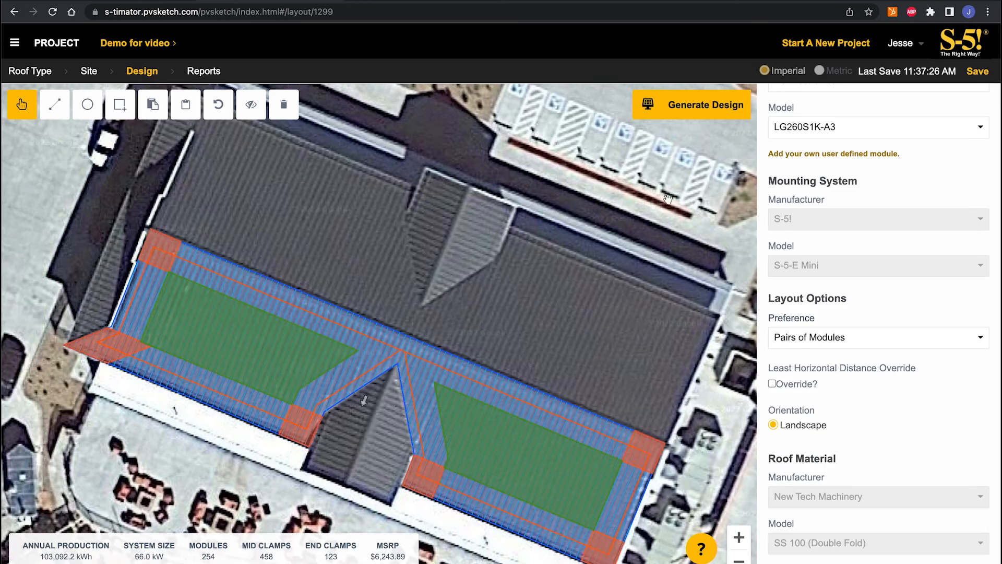
pyautogui.click(696, 109)
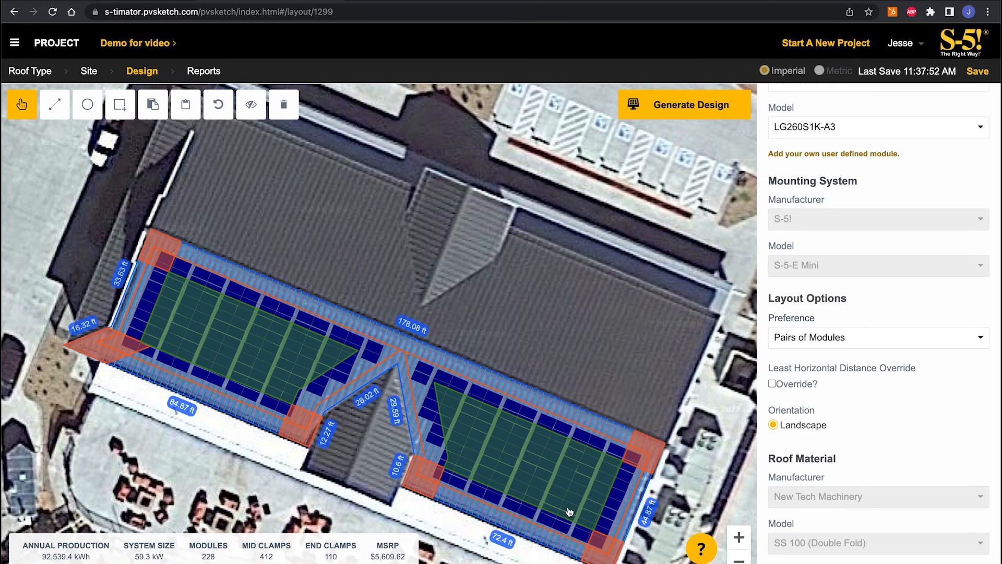
# - Move Roof 1's eave corner slightly outward, making its eave edge about 72.7 ft and its side edge about 44.9 ft
pyautogui.scroll(1, 569, 511)
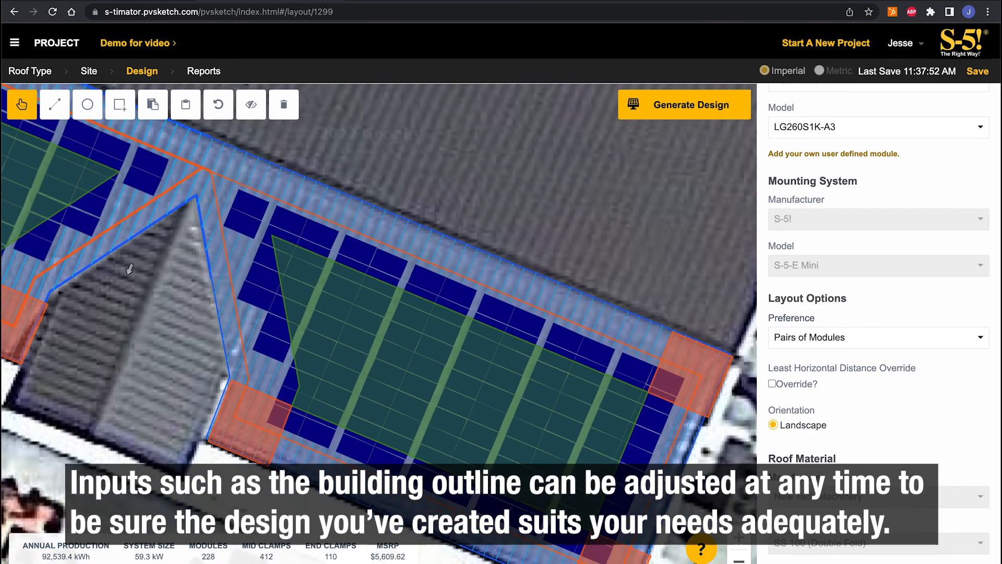
pyautogui.moveTo(129, 269); pyautogui.dragTo(74, 186)
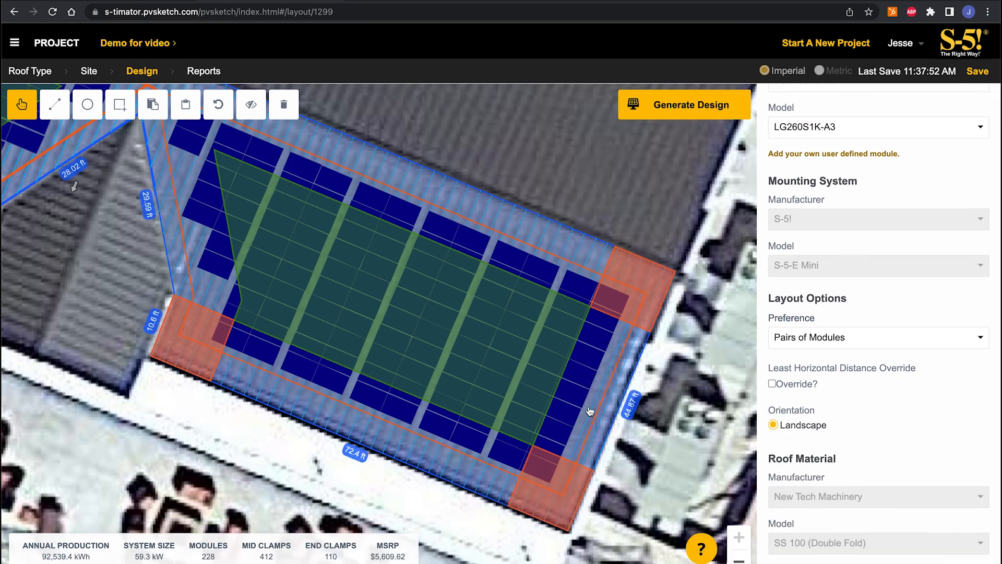
pyautogui.click(572, 514)
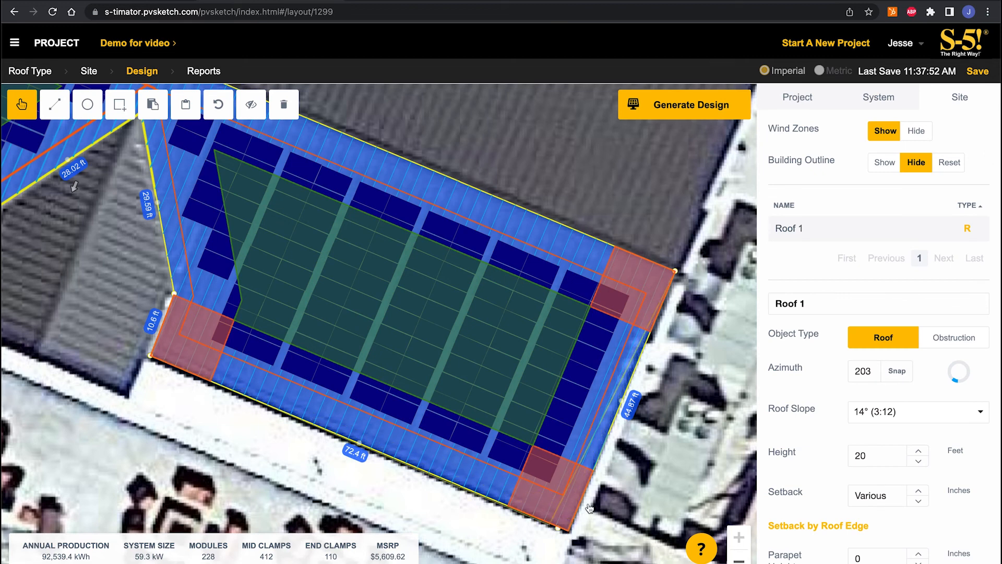
pyautogui.moveTo(572, 531); pyautogui.dragTo(573, 536)
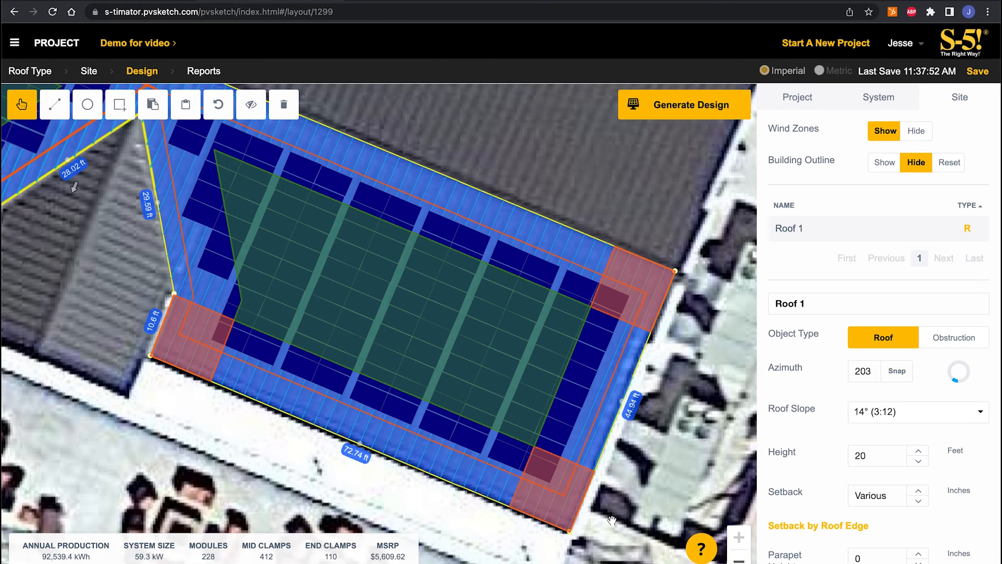